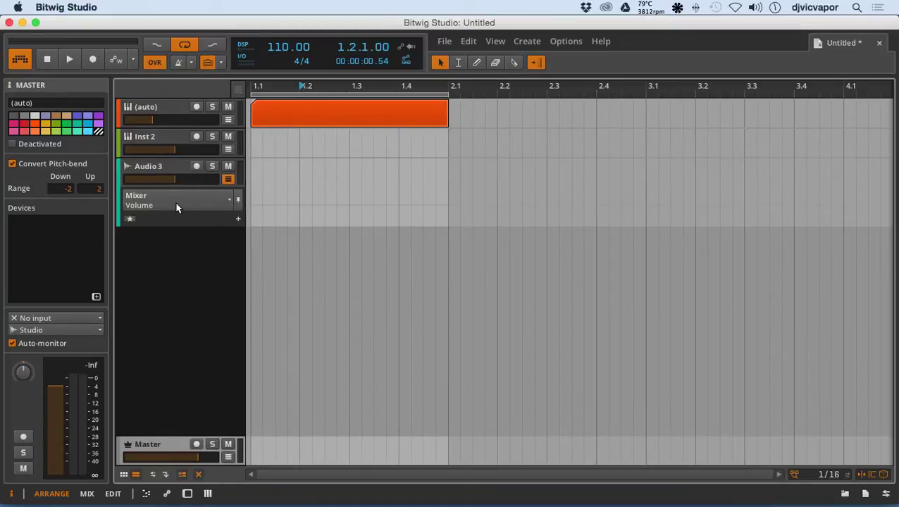
Step: Collapse the Mixer Volume automation lane beneath the Audio 3 track
click(228, 179)
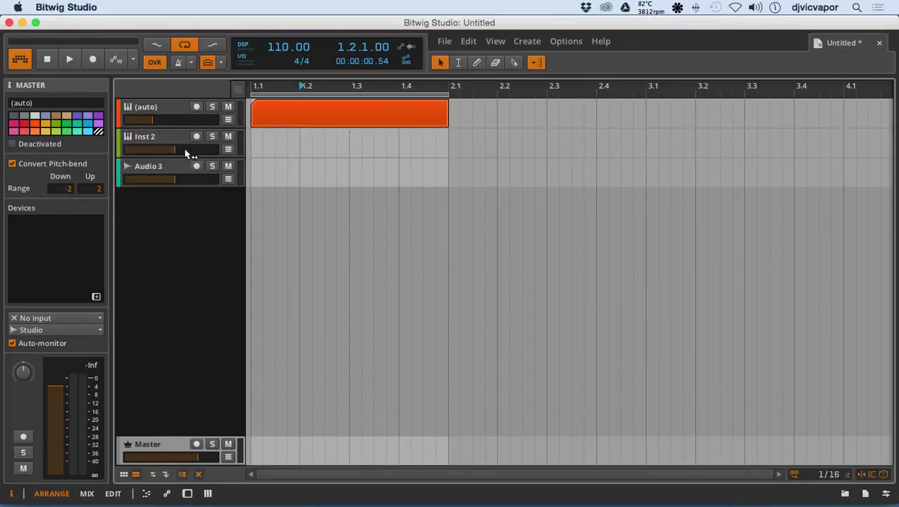
Step: Select the (auto), Inst 2 and Audio 3 tracks in turn, ending on Audio 3
click(180, 109)
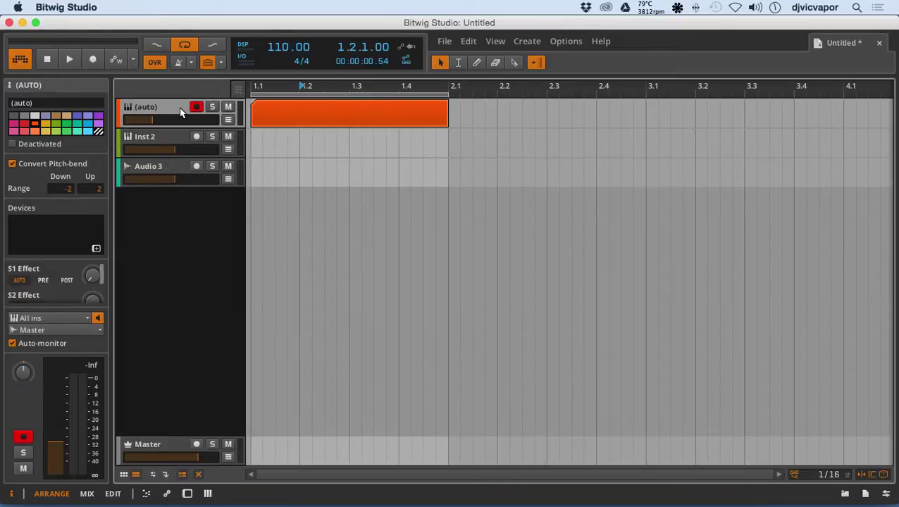
click(146, 140)
click(128, 167)
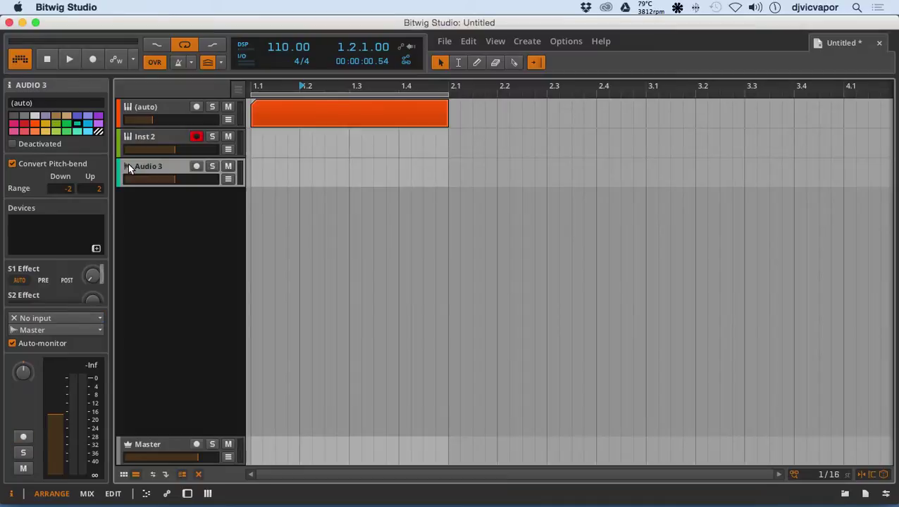
click(132, 144)
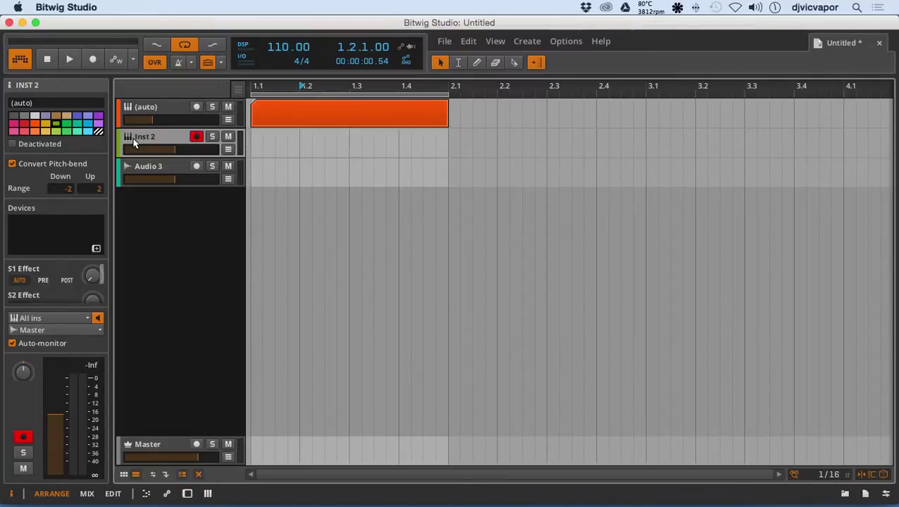
click(135, 115)
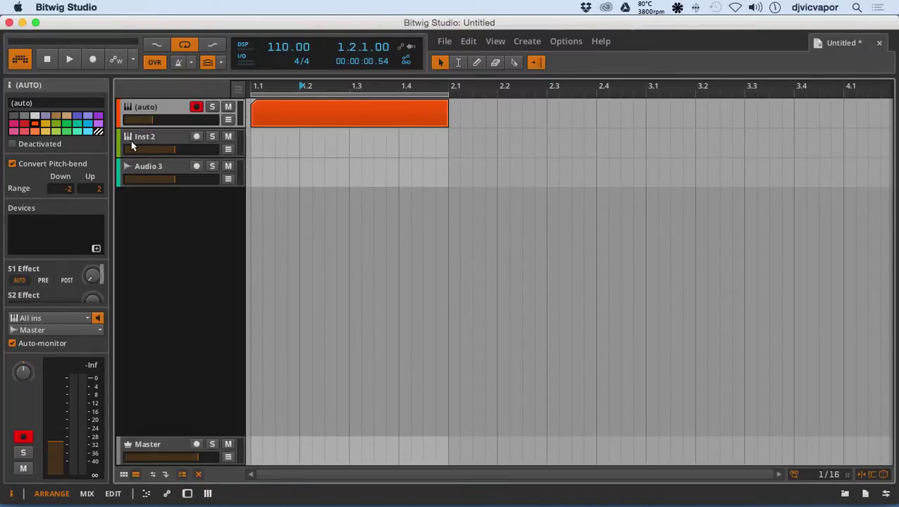
click(134, 167)
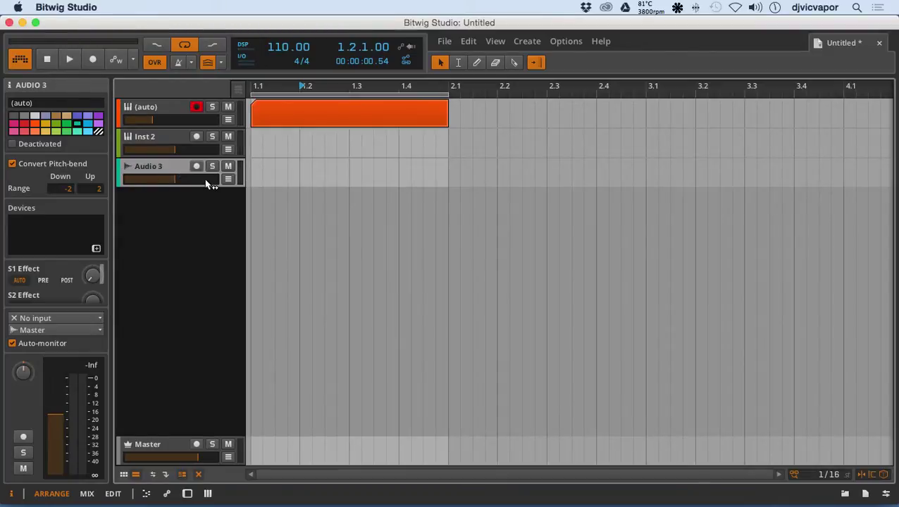
Step: Toggle record arm, solo and mute on the (auto) track, leaving all three off
click(197, 108)
click(197, 107)
click(198, 107)
click(211, 107)
click(211, 107)
click(228, 108)
click(228, 108)
Step: Show Audio 3's Mixer Volume lane, make it slightly taller, and open its parameter list
click(228, 180)
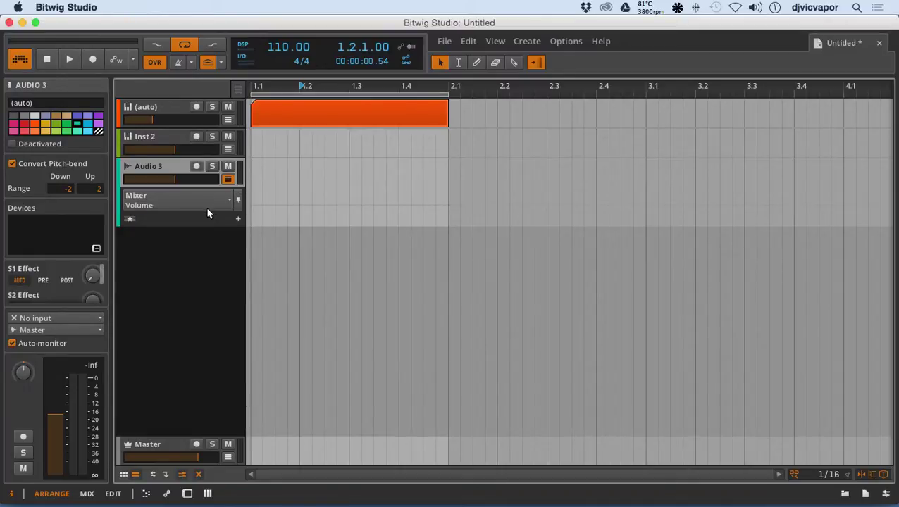
mouse_move(197, 223)
mouse_down()
mouse_move(180, 296)
mouse_move(187, 227)
mouse_up()
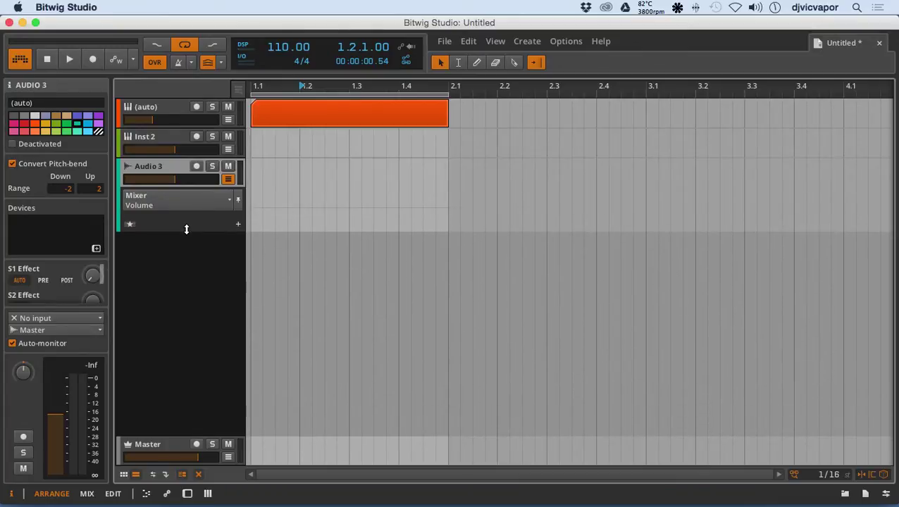
click(227, 203)
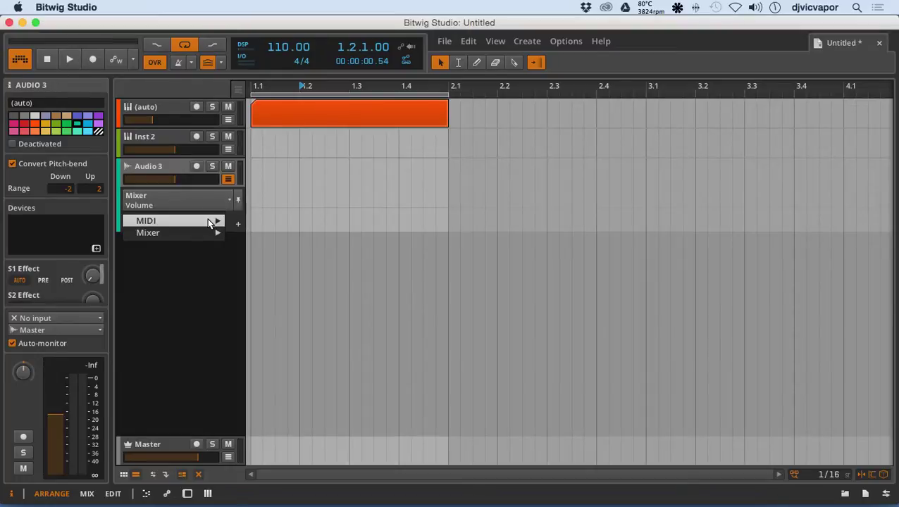
Step: Browse the MIDI and Mixer parameter submenus without choosing one, then hide Audio 3's lane
mouse_move(208, 223)
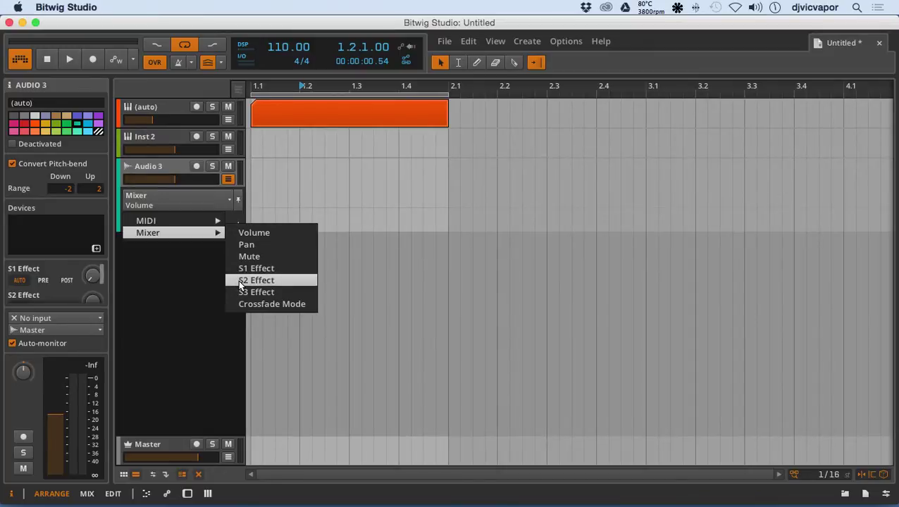
click(180, 288)
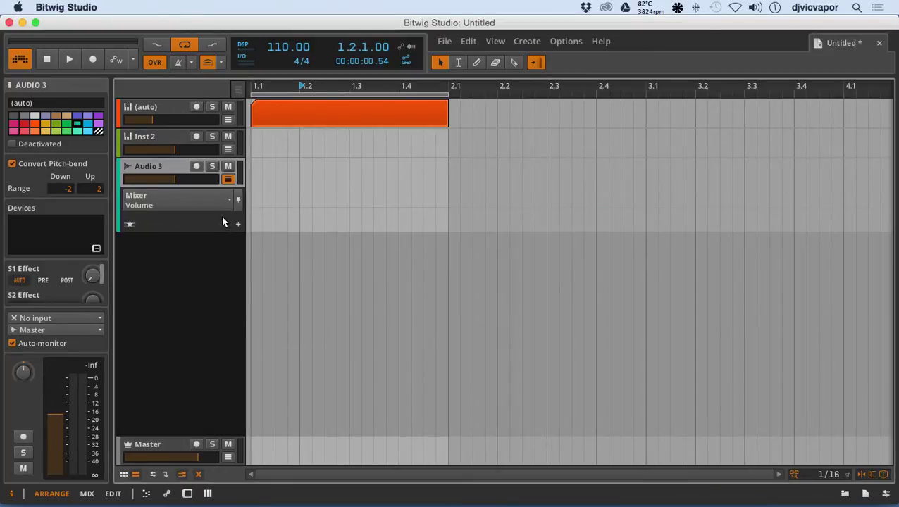
click(226, 181)
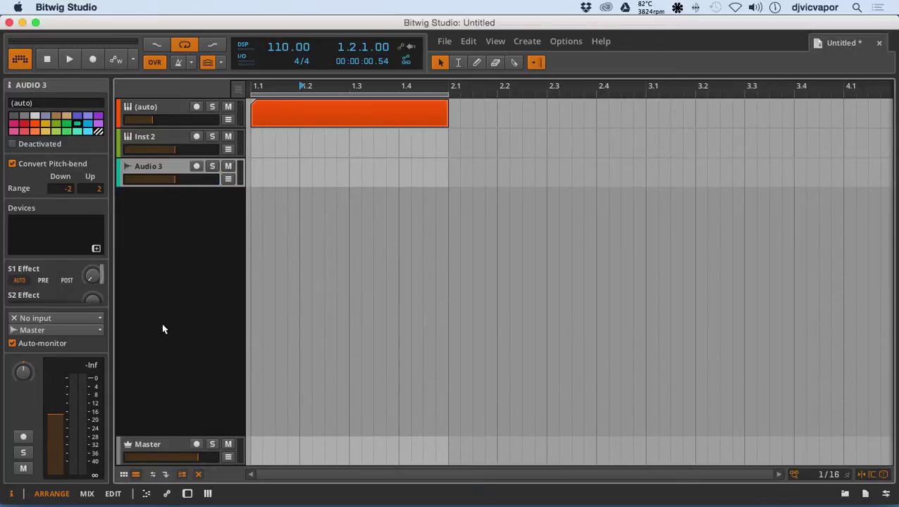
Step: Set Inst 2 to -22.8 dB and Audio 3 to -11.2 dB, then select each track
drag(175, 149, 158, 179)
drag(158, 179, 169, 180)
click(169, 143)
click(169, 115)
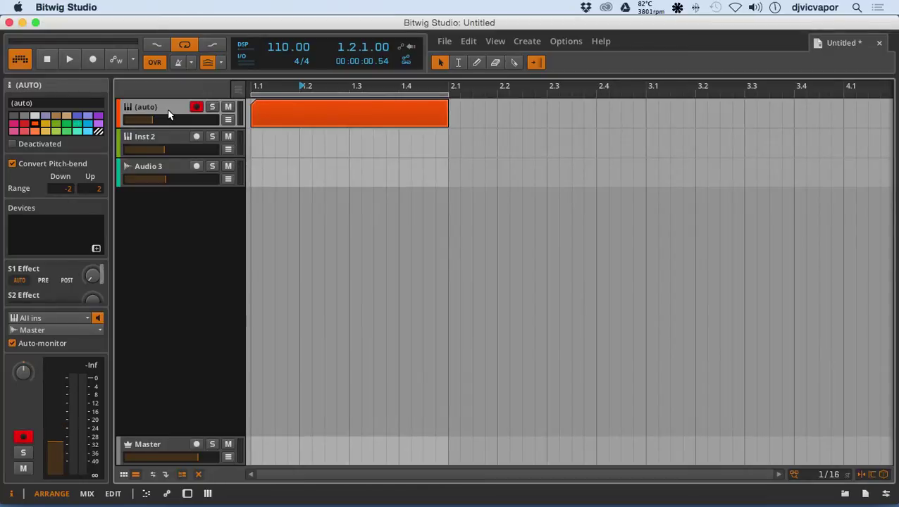
click(165, 141)
click(160, 164)
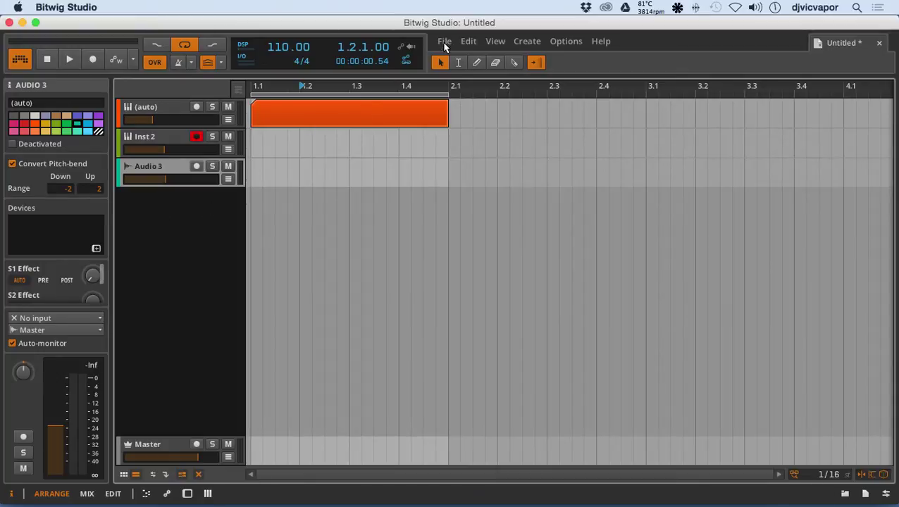
click(468, 40)
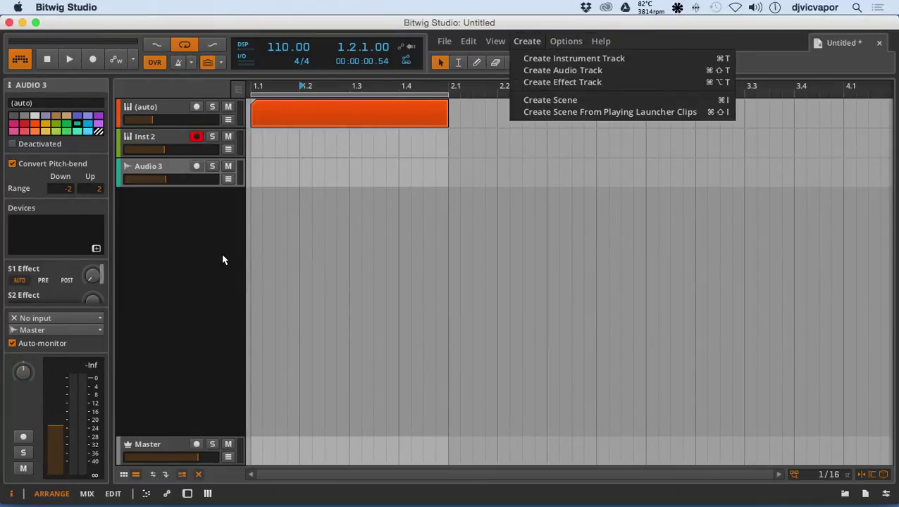
click(192, 241)
right_click(192, 241)
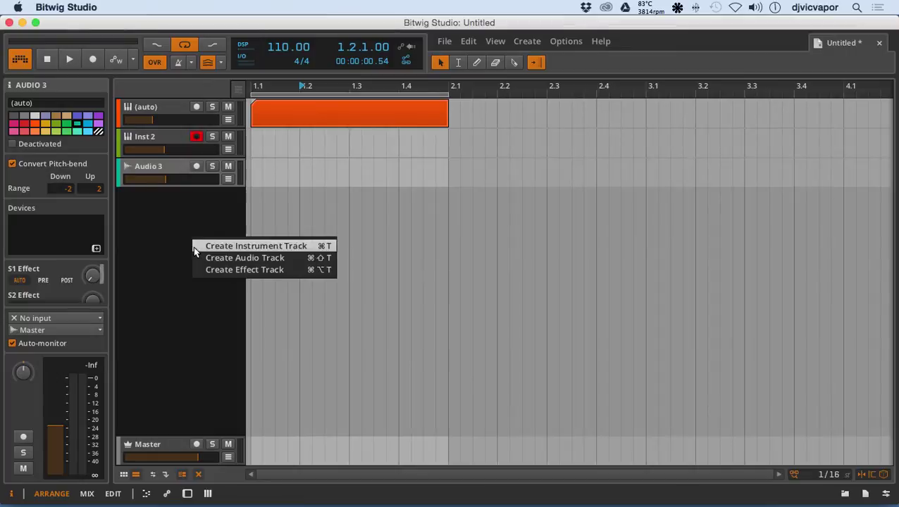
click(177, 251)
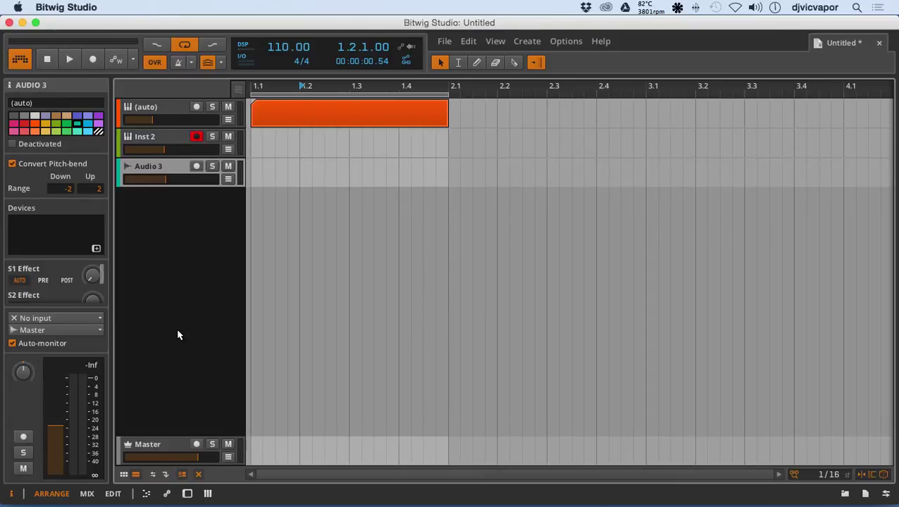
Step: Show the mixer panel with (auto), Inst 2, Audio 3 and Master strips below the arrangement
click(206, 493)
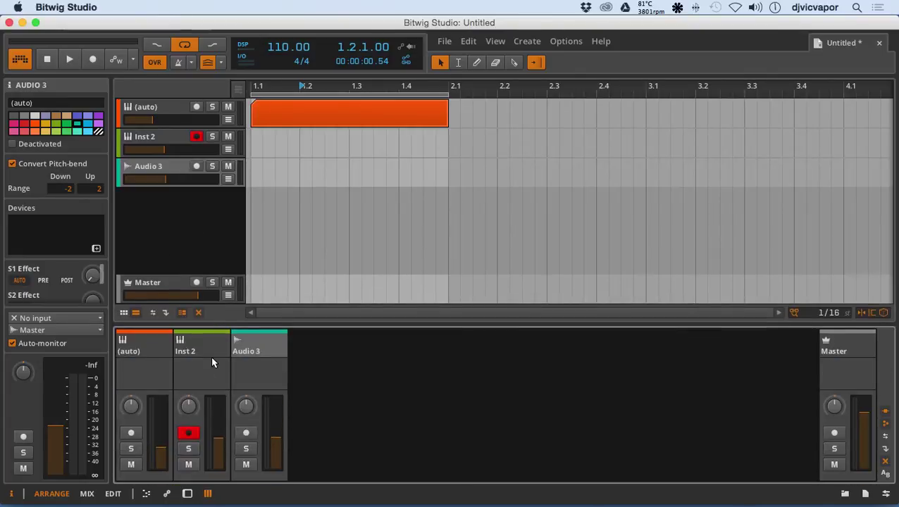